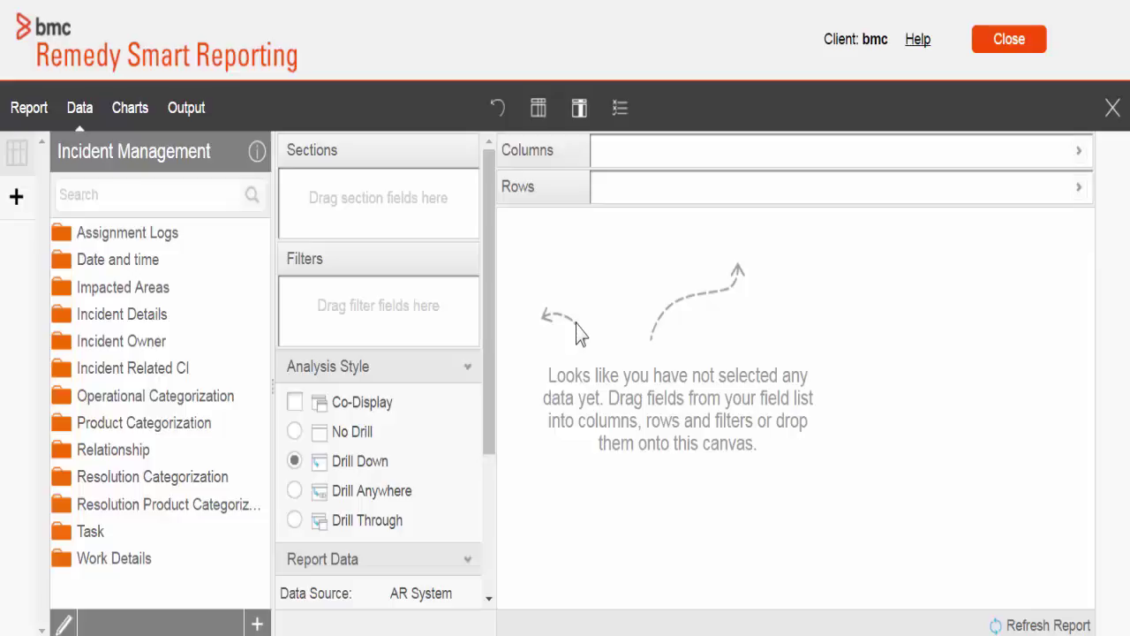
Step: Expand the Date and time fields to point out Submit Date, then collapse them
click(164, 264)
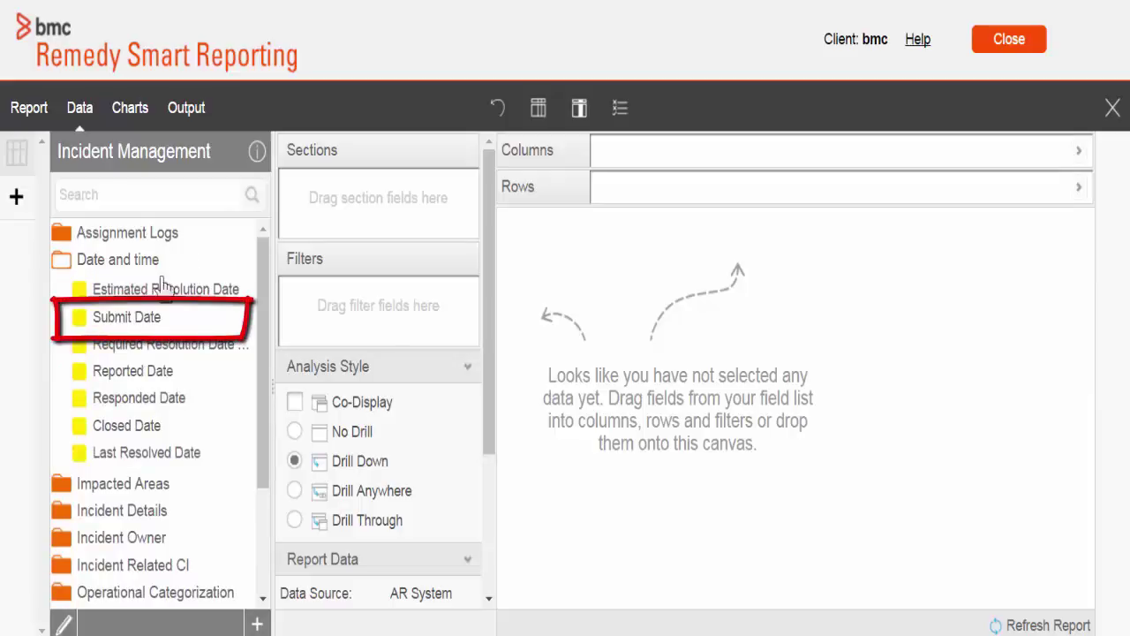
drag(139, 315, 152, 267)
click(155, 265)
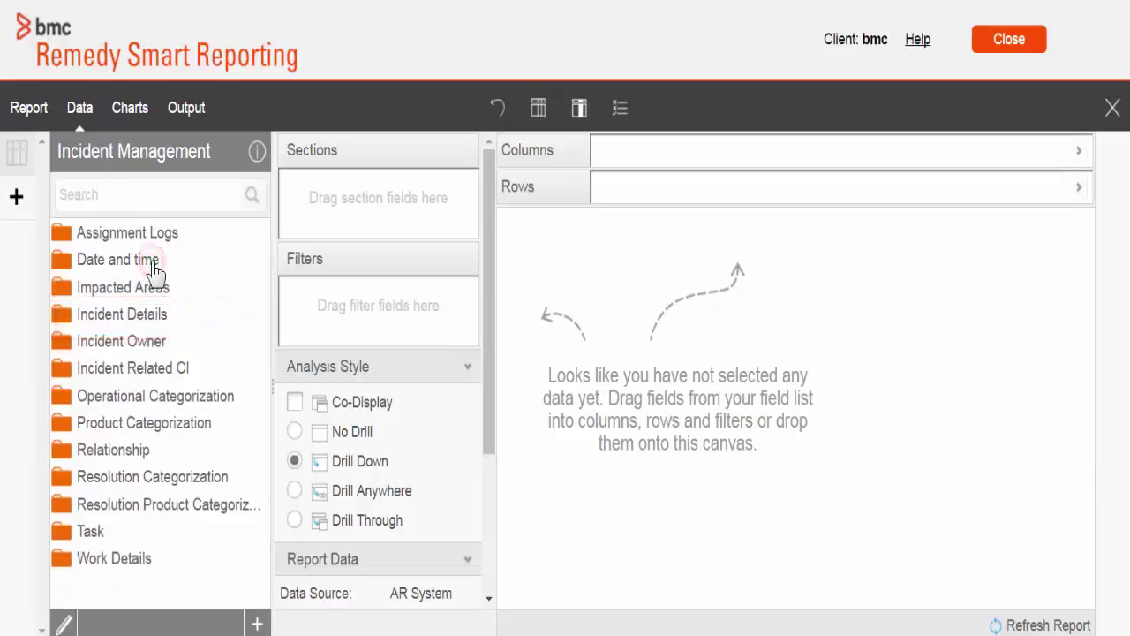
Step: Create a calculated field named 'Age of Incidents' using the Pre-Defined formula type
click(262, 626)
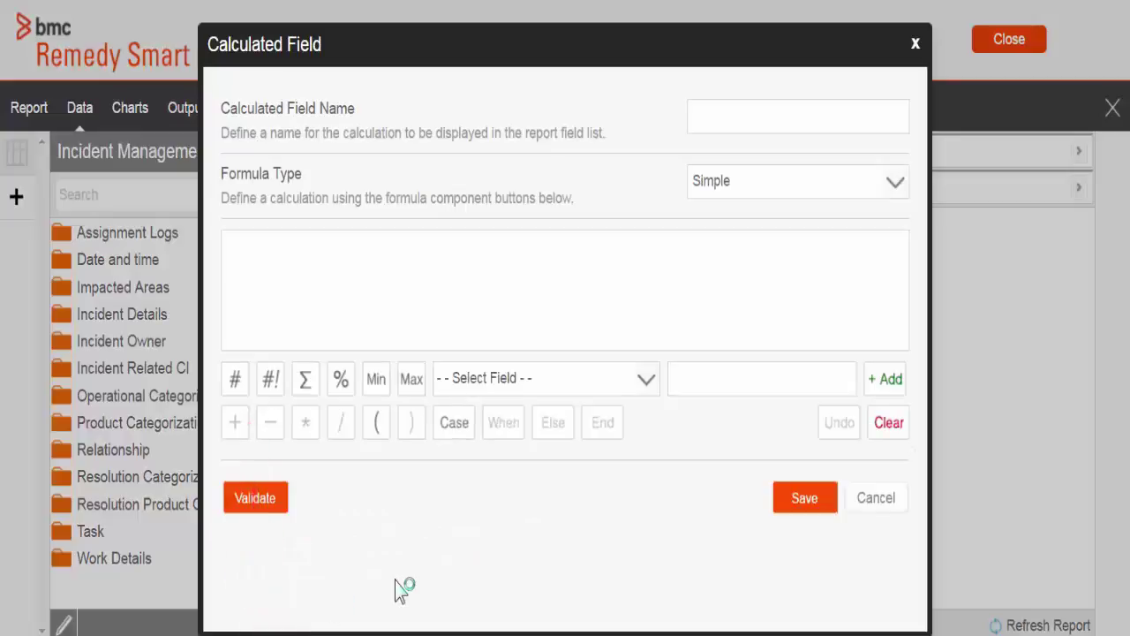
click(733, 114)
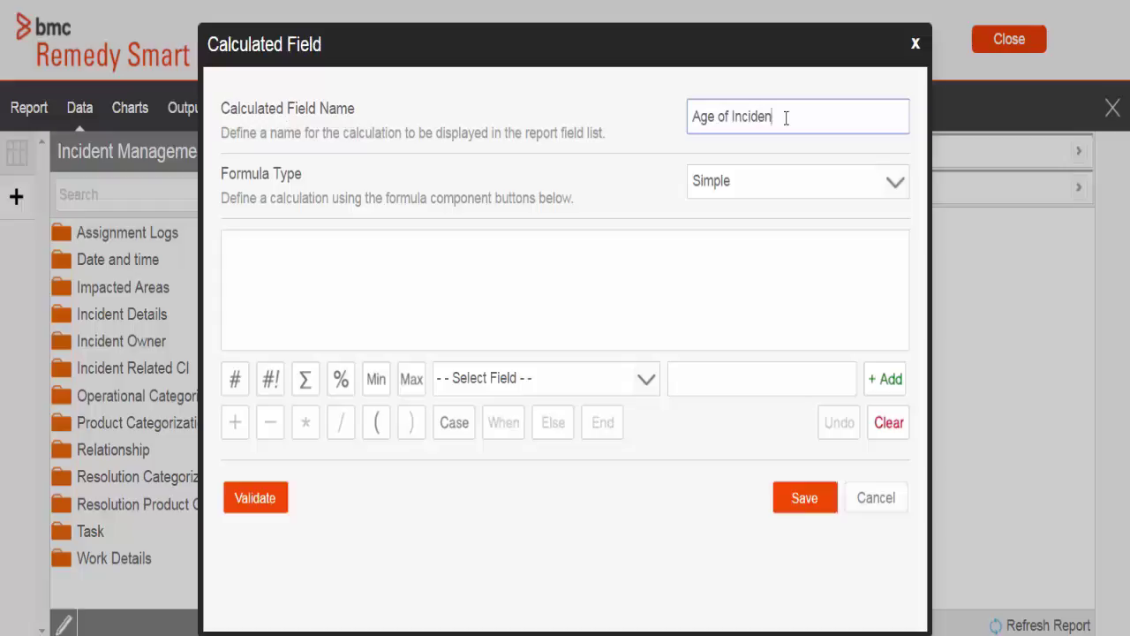
click(772, 181)
click(747, 228)
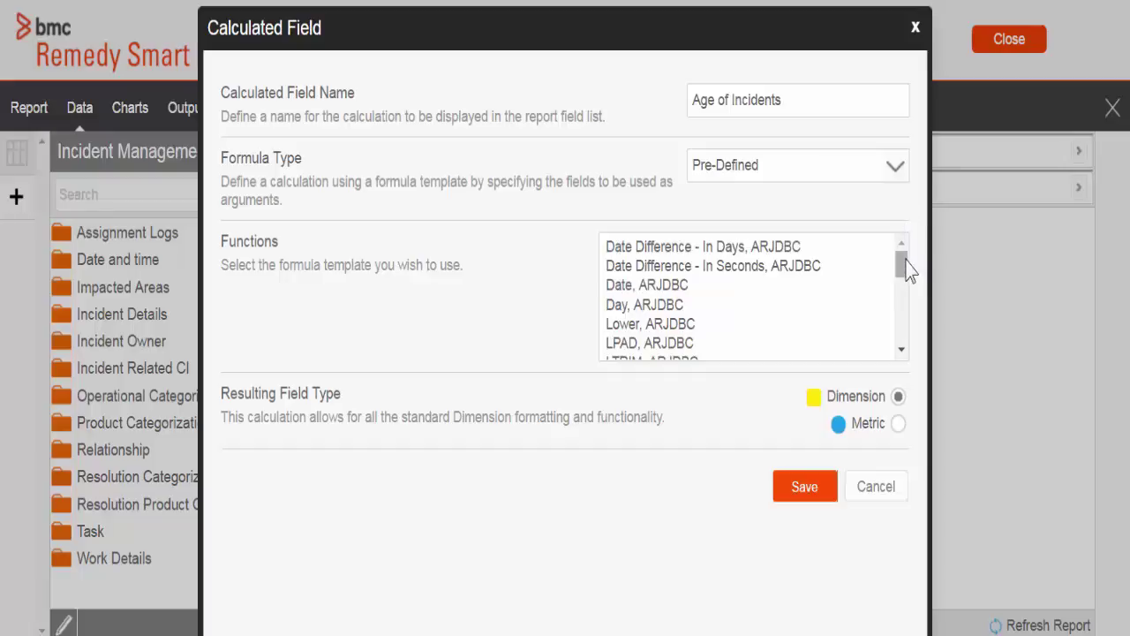
mouse_move(901, 266)
mouse_down()
mouse_move(903, 353)
mouse_move(898, 254)
mouse_up()
Step: Choose the Date Difference - In Days template and set its Start Date to Submit Date
click(777, 247)
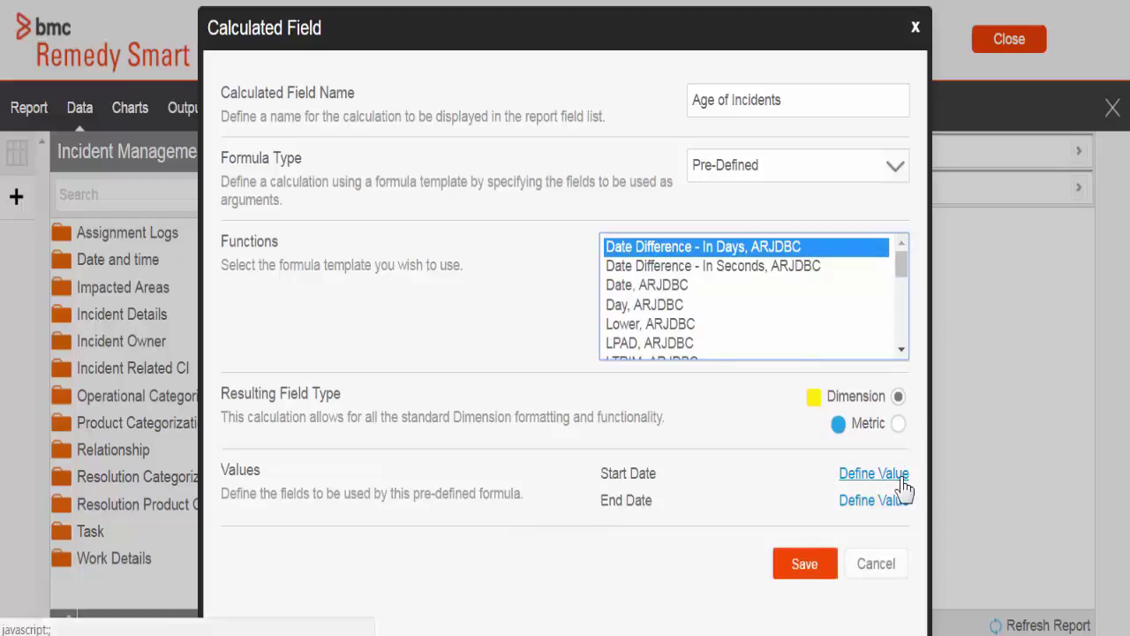
drag(808, 38, 805, 30)
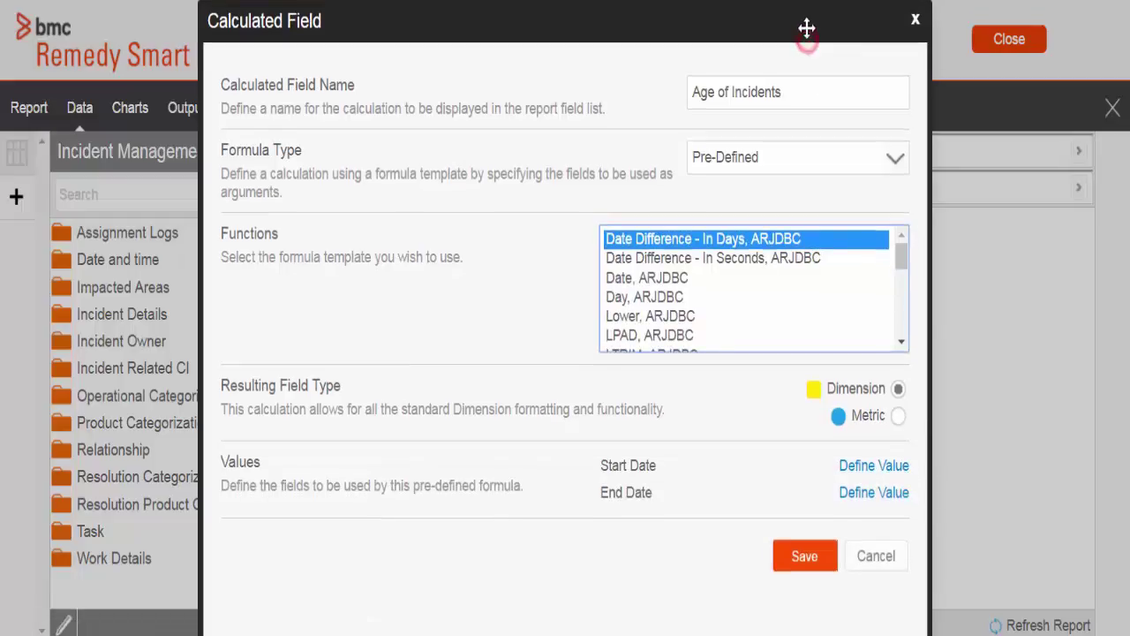
click(883, 472)
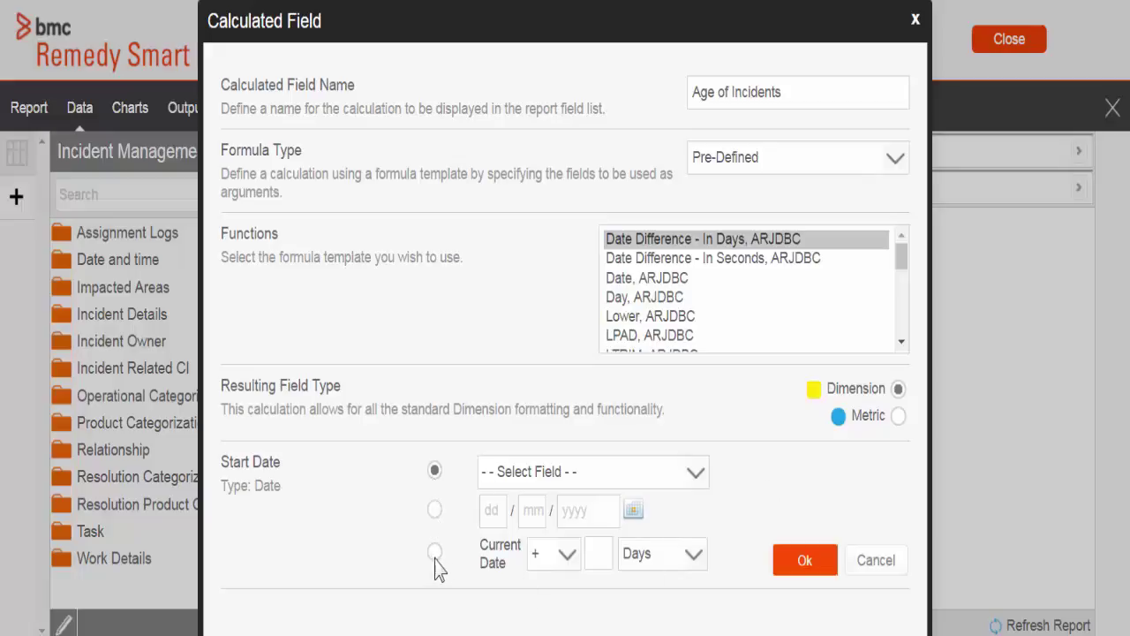
click(695, 473)
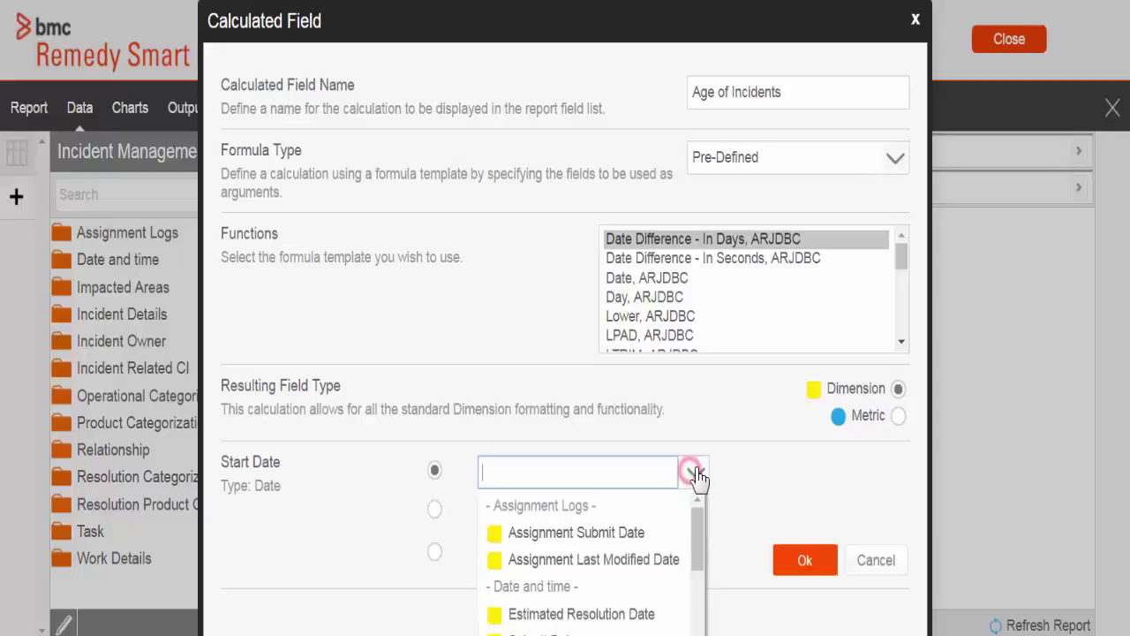
click(718, 479)
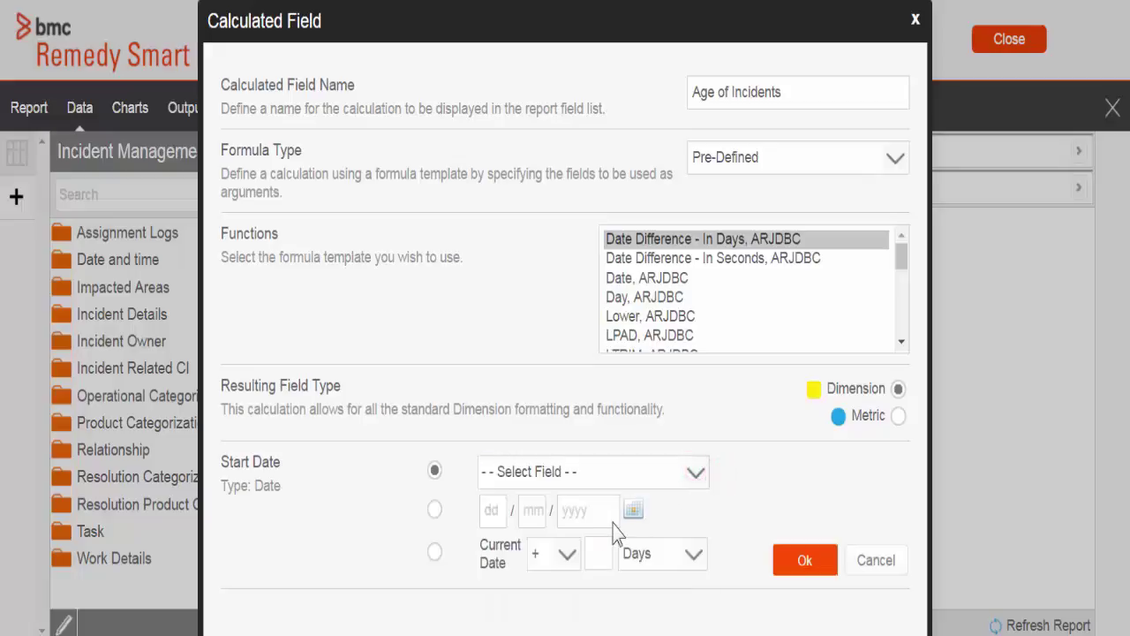
click(696, 473)
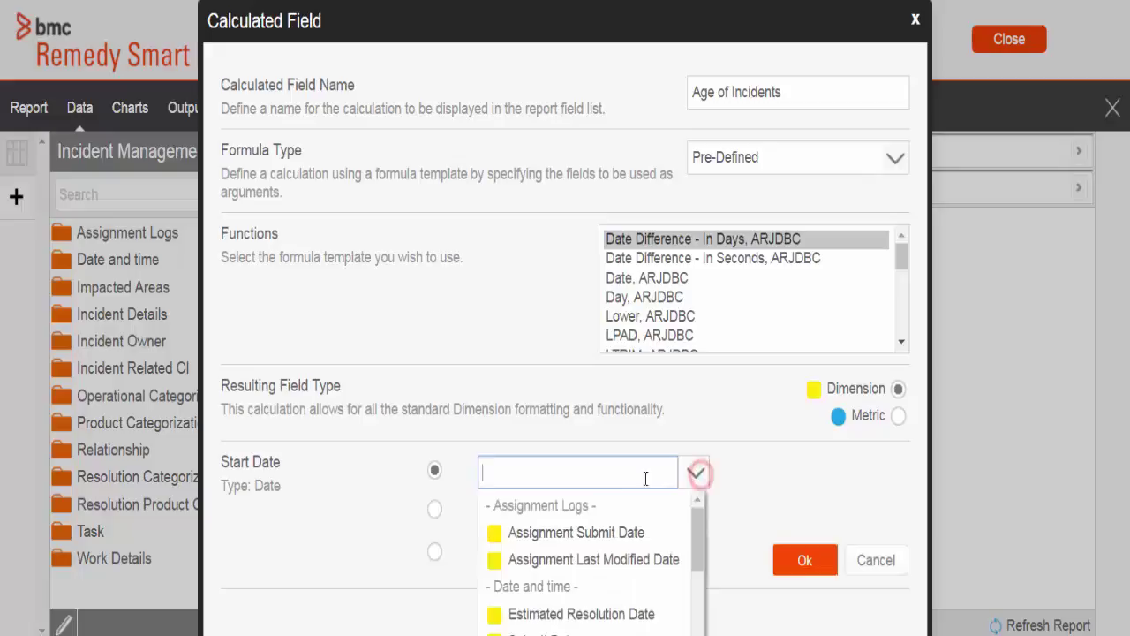
text(submi)
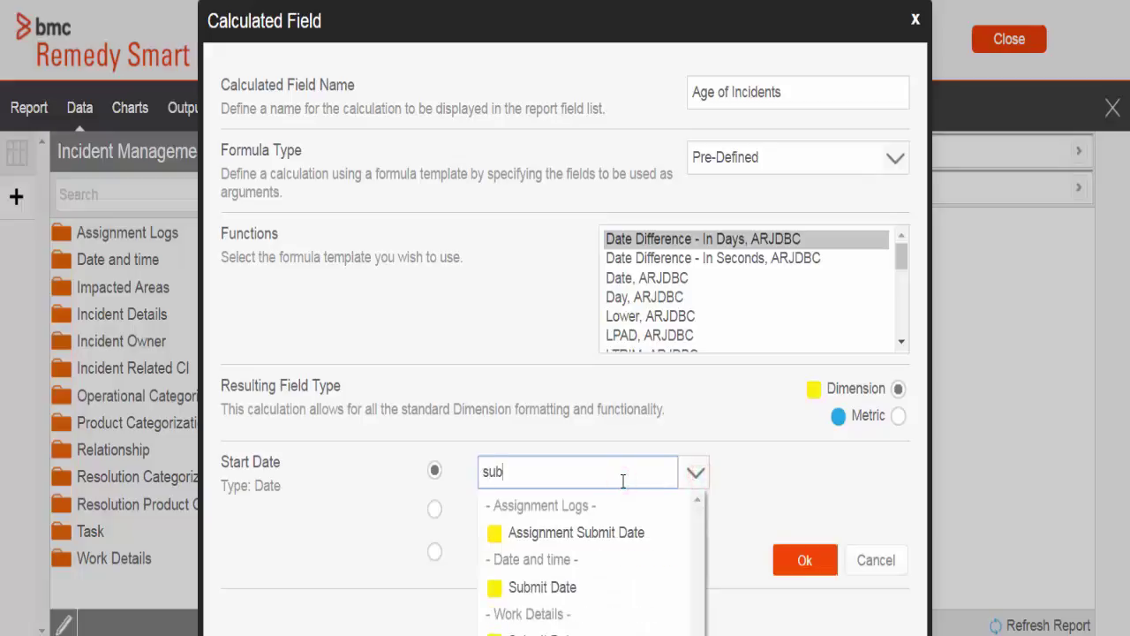
click(565, 586)
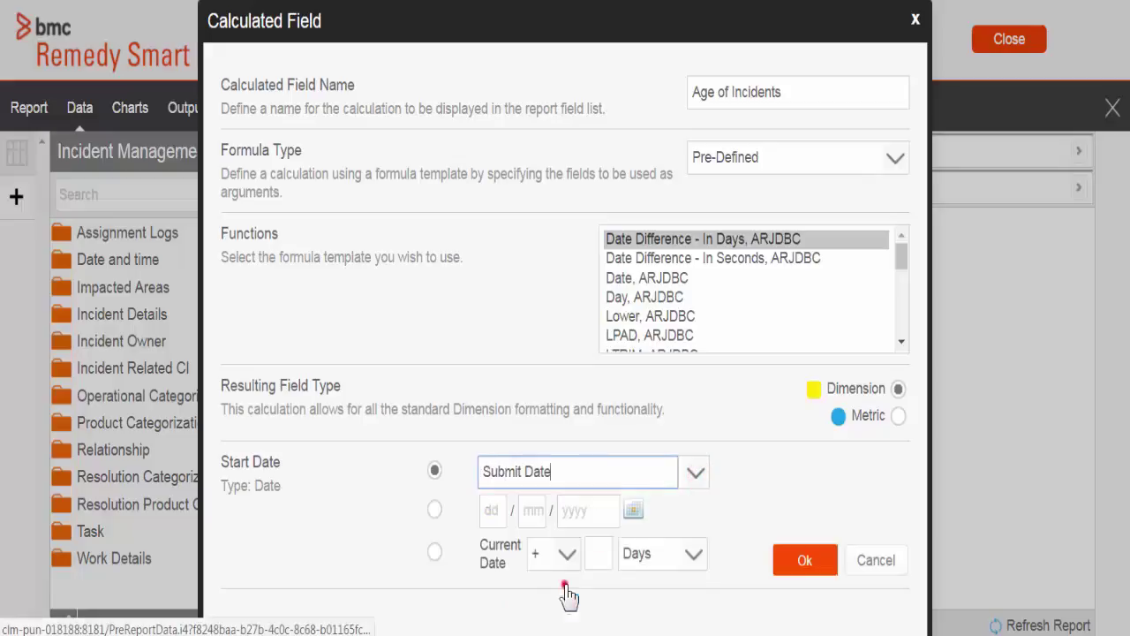
click(785, 497)
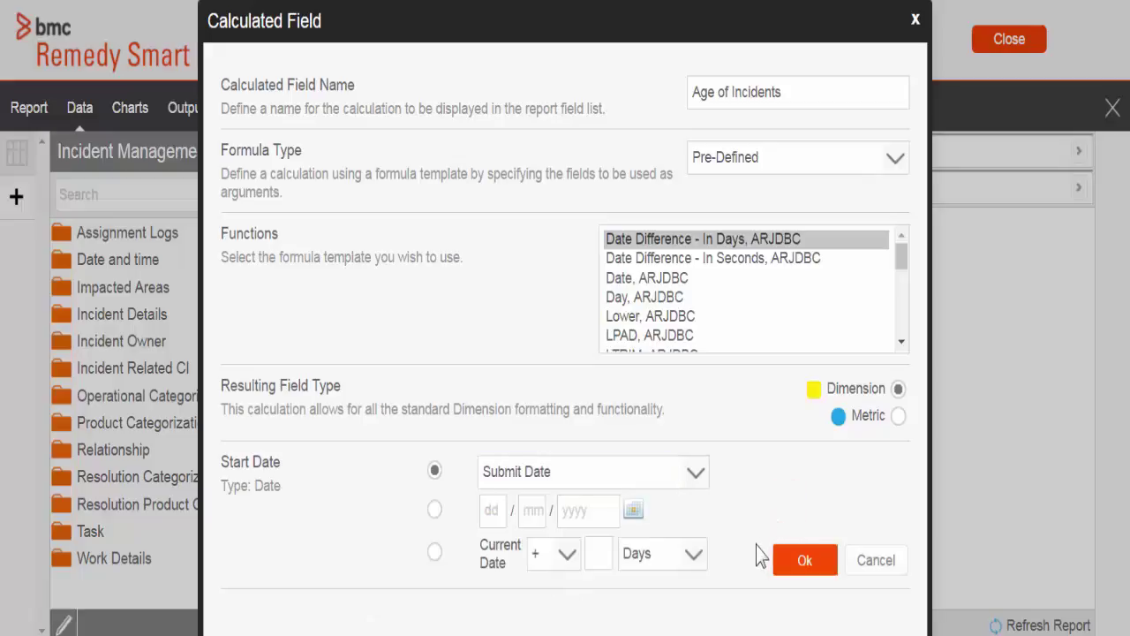
click(797, 565)
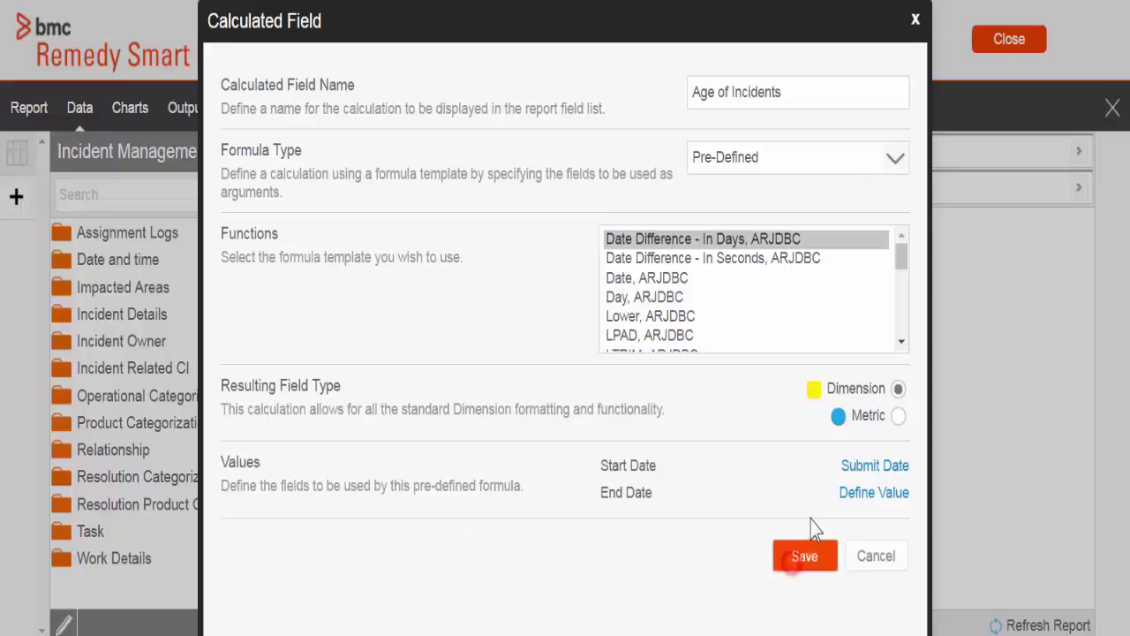
Step: Set the End Date to Current Date + 0 Days and make the field a Metric
click(864, 494)
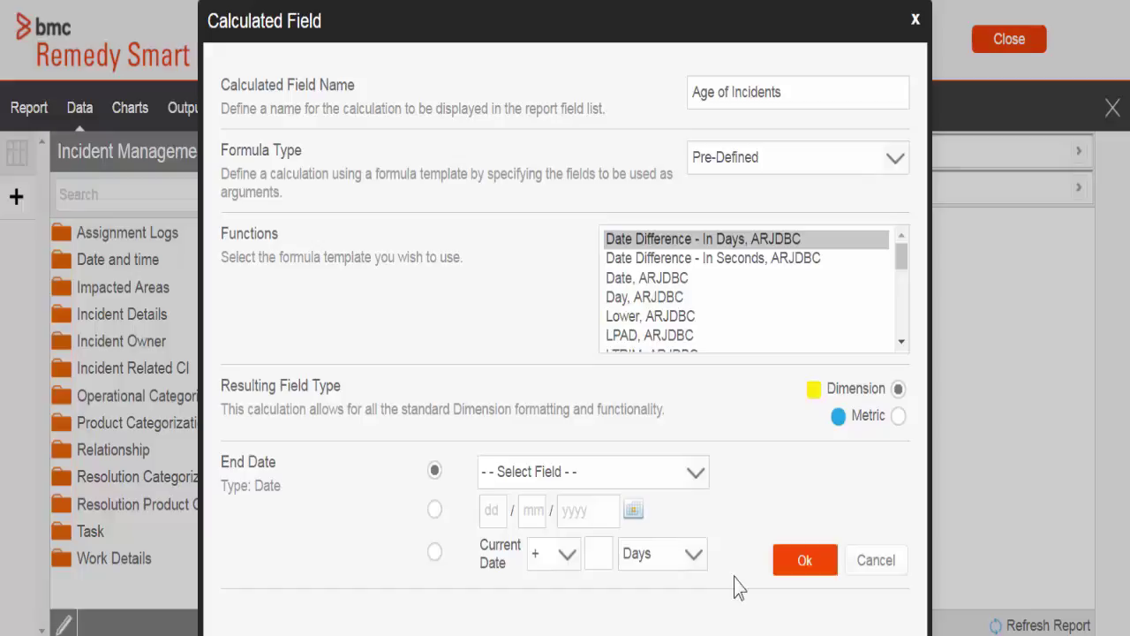
click(435, 553)
click(595, 554)
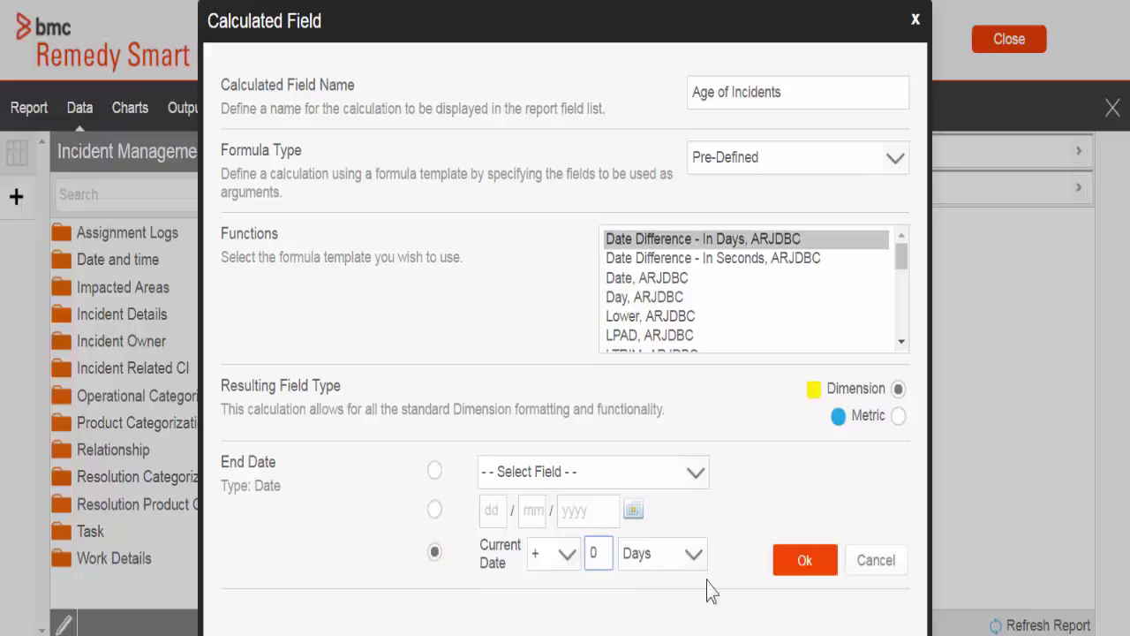
click(792, 566)
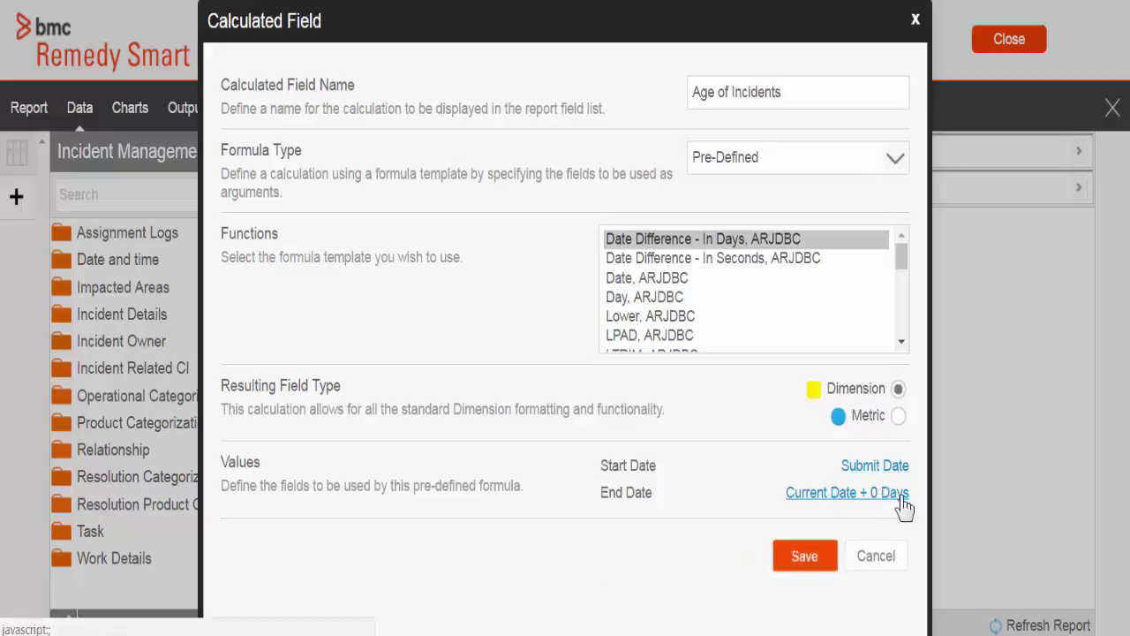
click(898, 416)
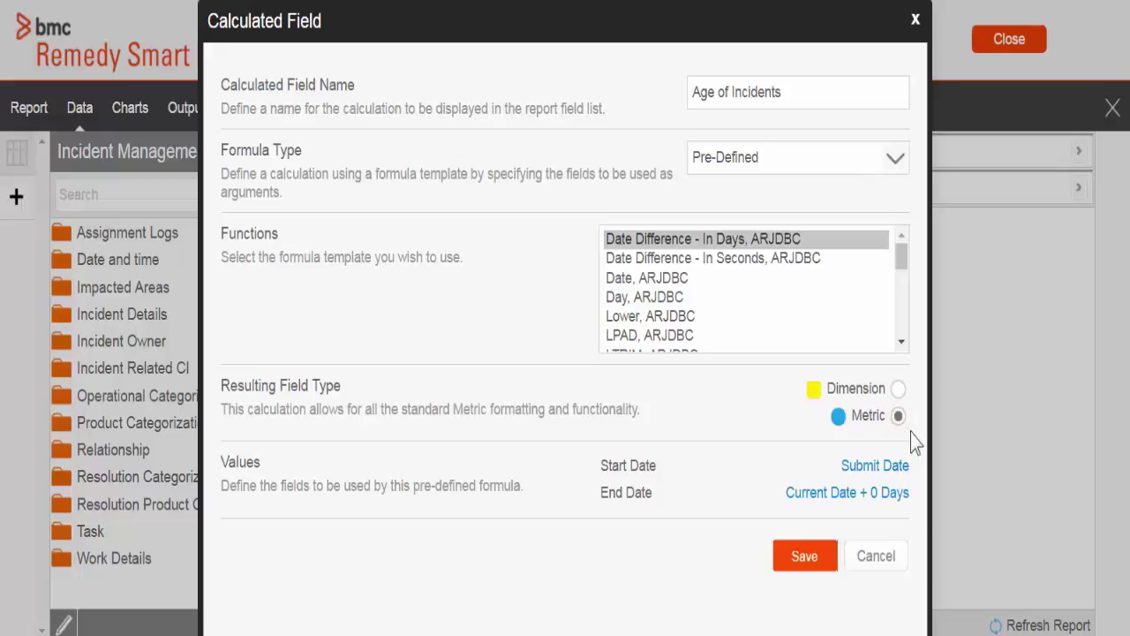
Step: Save Age of Incidents and add Incident ID and Age of Incidents as report columns
click(805, 556)
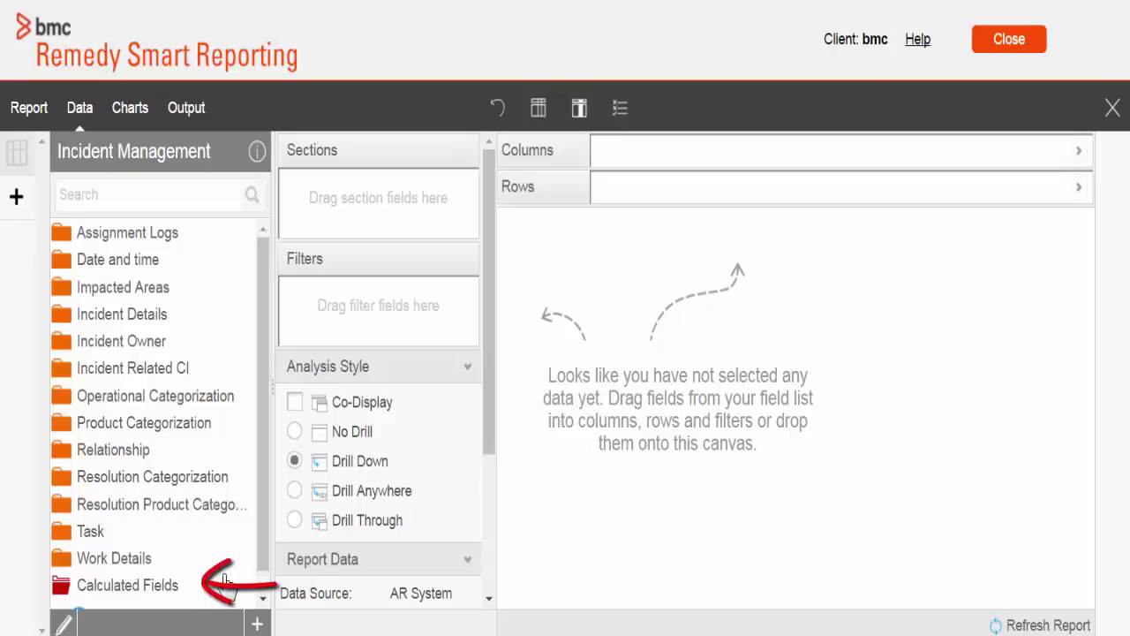
scroll(226, 581, down, 1)
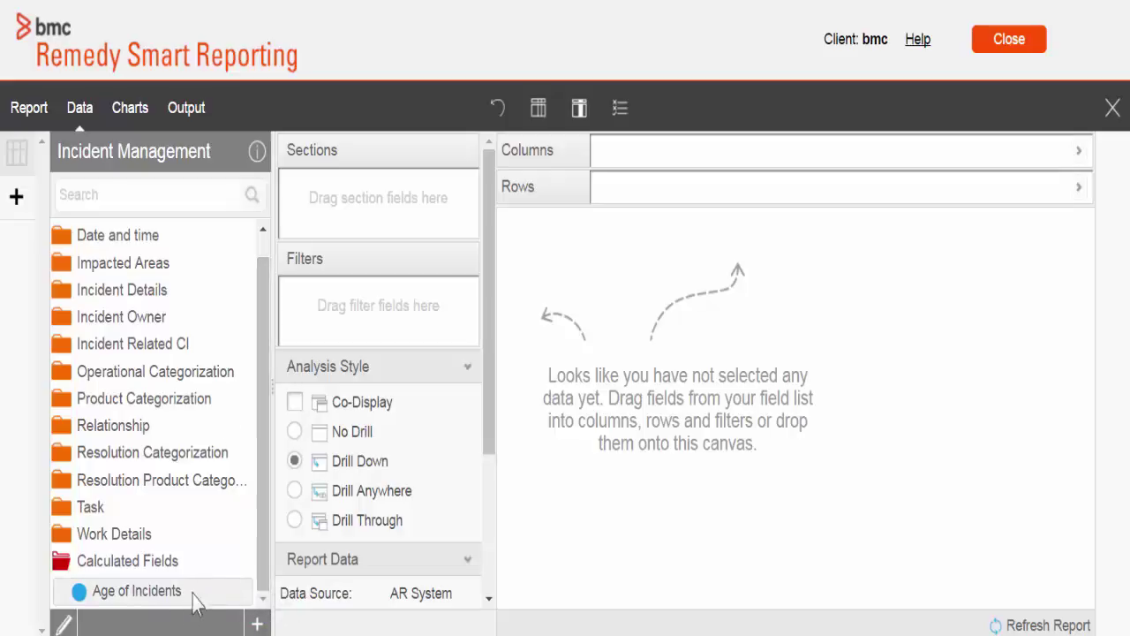
click(131, 292)
drag(126, 353, 665, 150)
scroll(182, 462, down, 10)
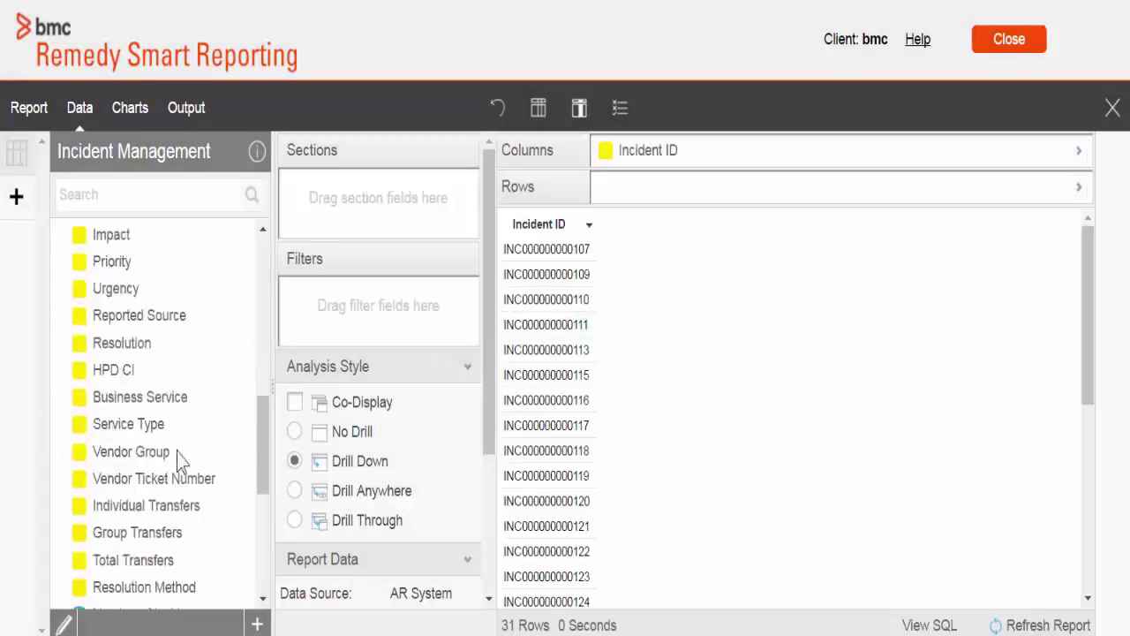
drag(132, 597, 720, 499)
scroll(720, 499, down, 5)
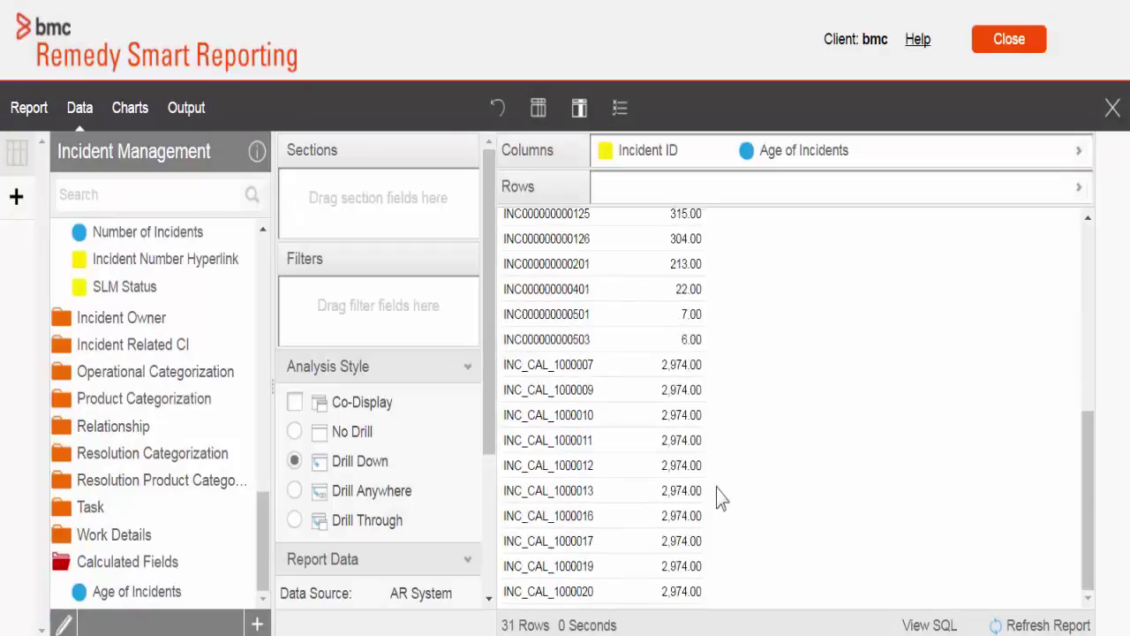
scroll(720, 499, up, 5)
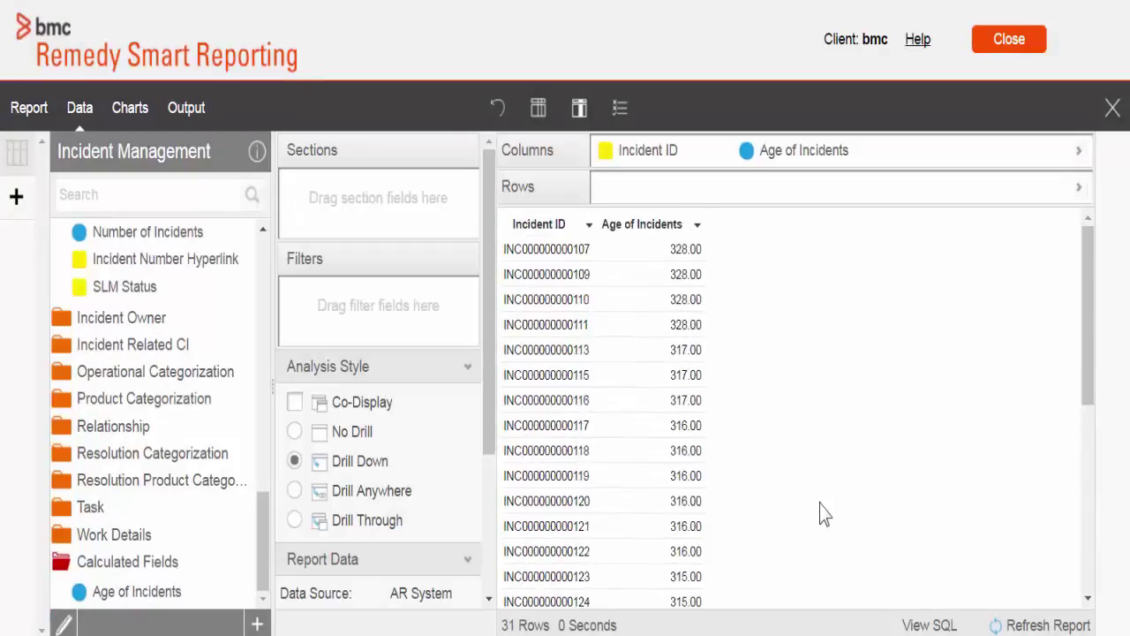